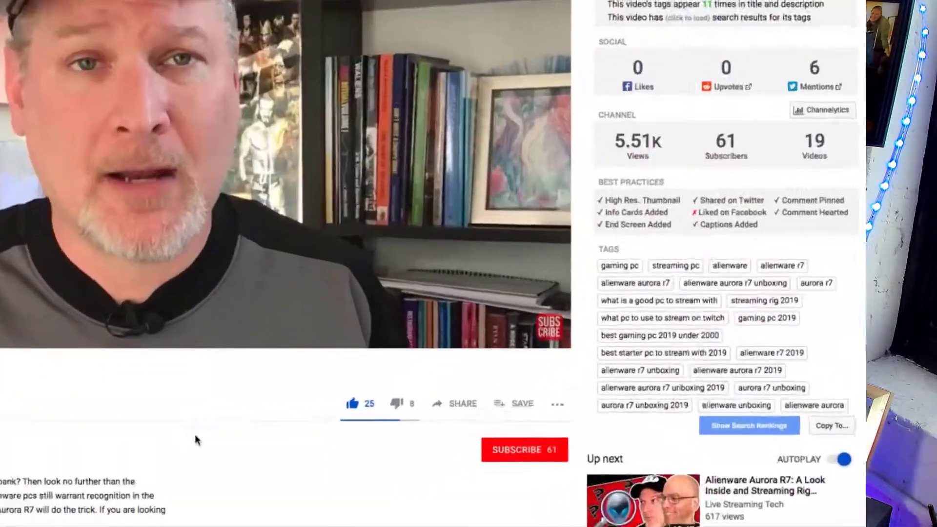
click(513, 446)
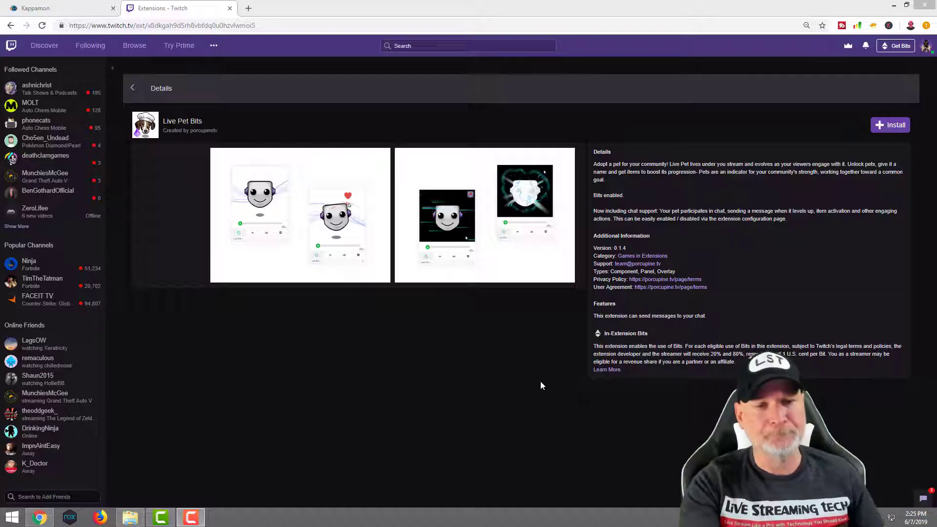
- Switch to the Kappamon site and look over the owned characters in the collection
click(89, 14)
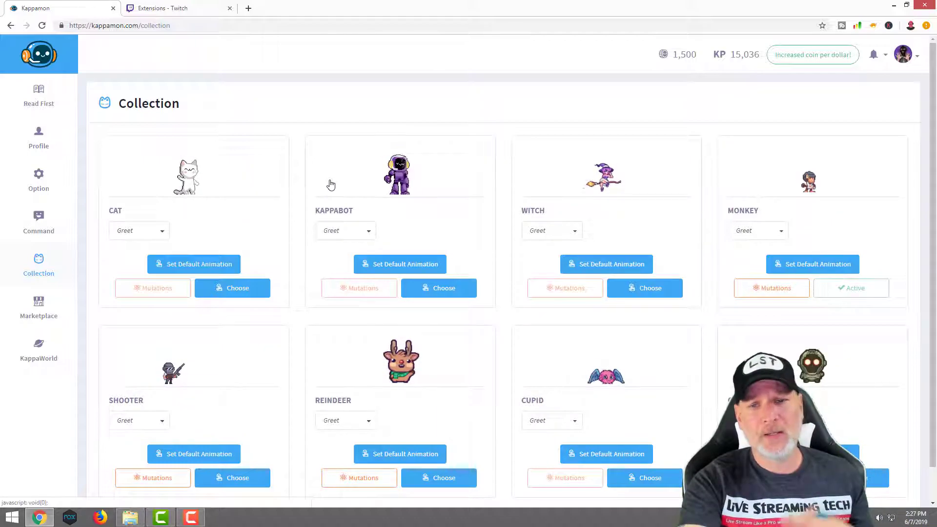
scroll(329, 184, down, 1)
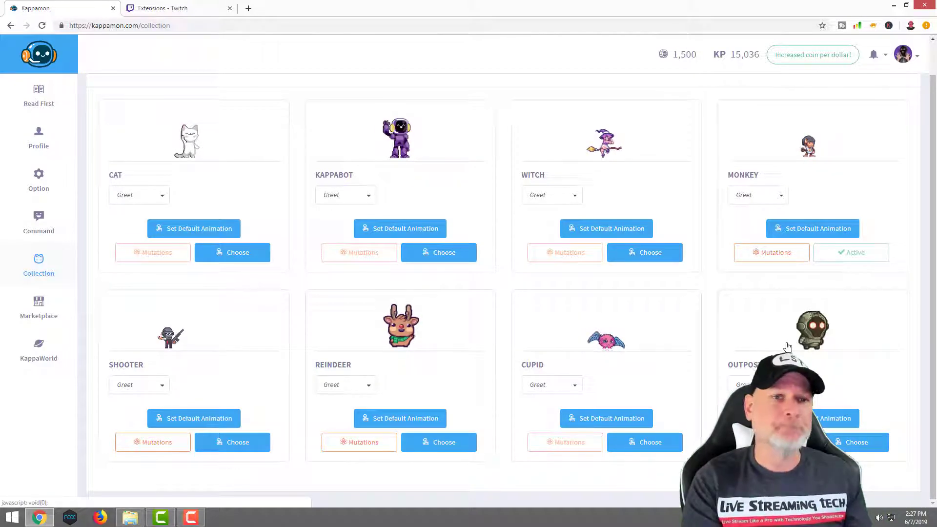
- Open the Kappamon marketplace and look through the characters and prices on its first page
click(42, 316)
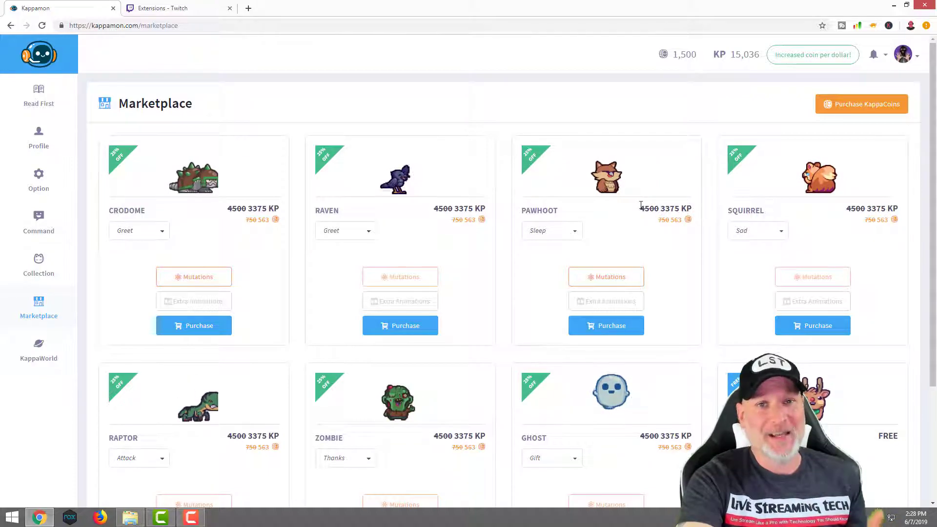
scroll(641, 205, down, 1)
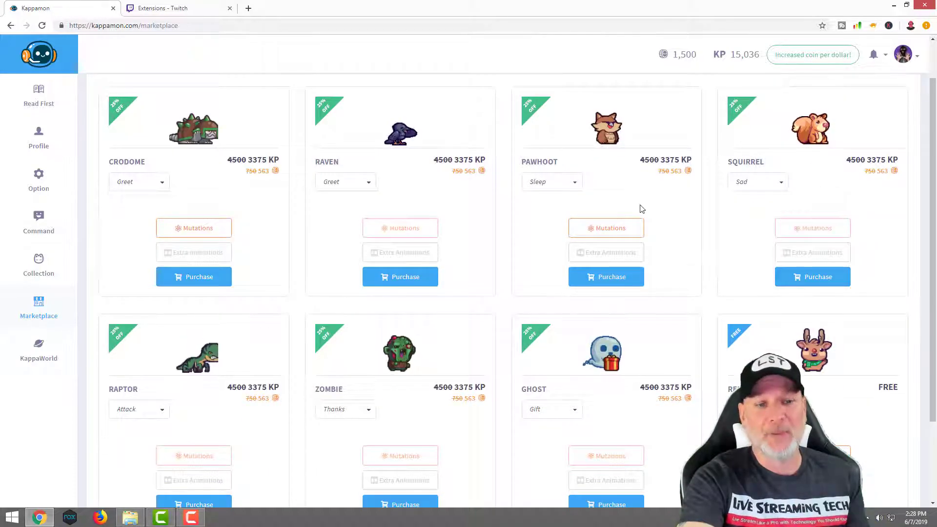
scroll(640, 205, down, 1)
scroll(640, 204, down, 1)
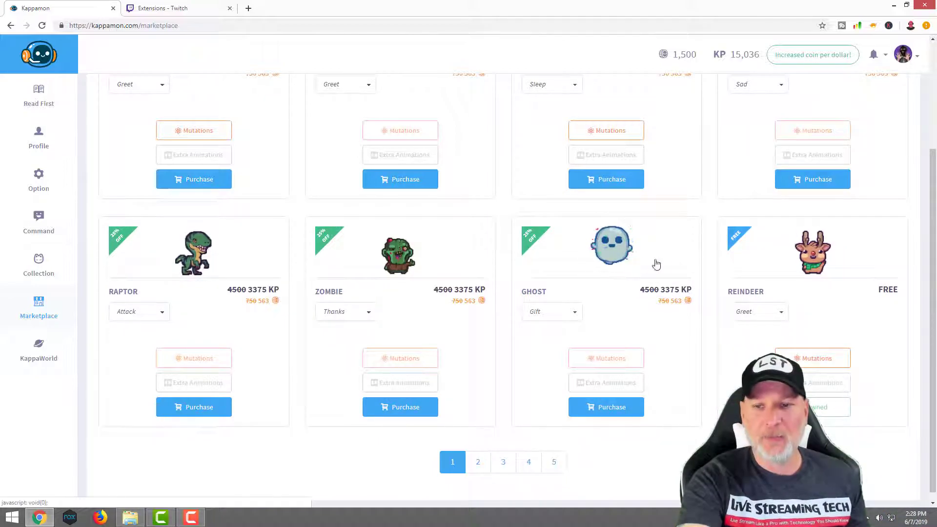
- Look through the characters offered on pages 2 and 3 of the marketplace
click(477, 461)
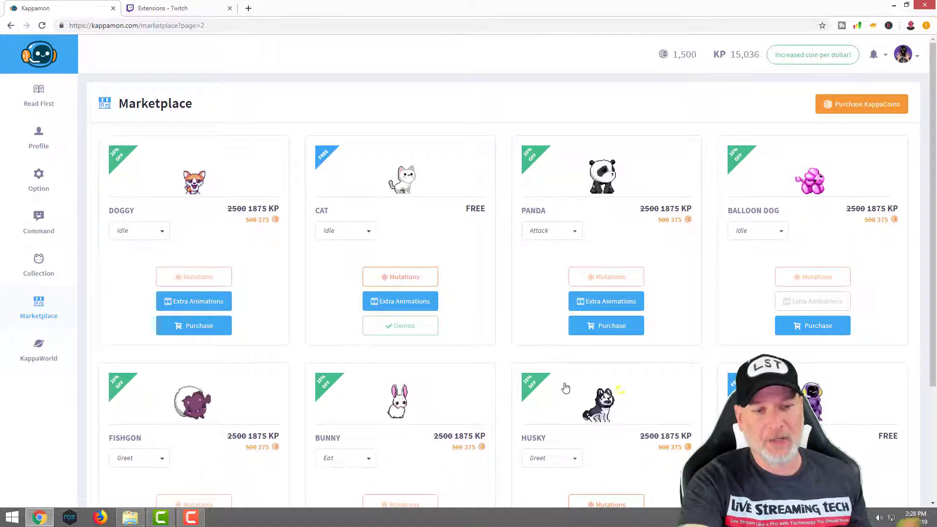
scroll(562, 388, down, 2)
scroll(563, 388, down, 1)
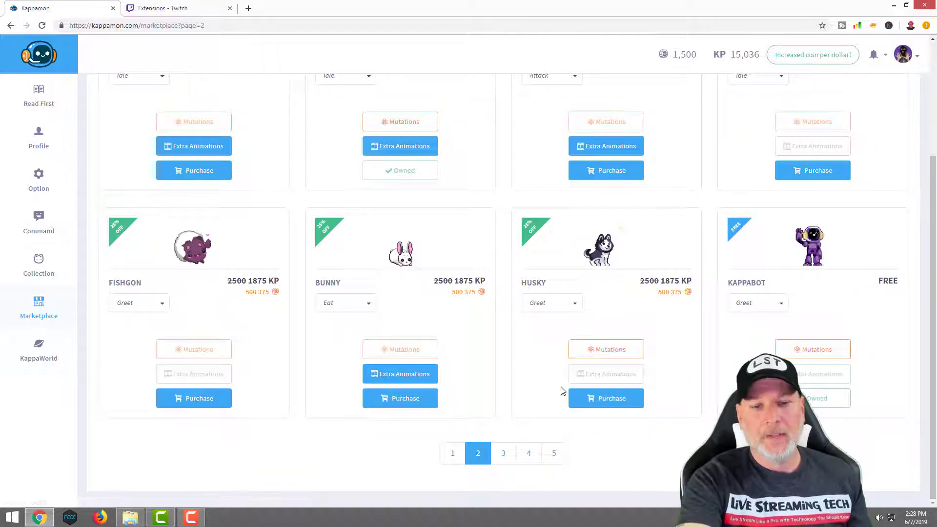
click(505, 453)
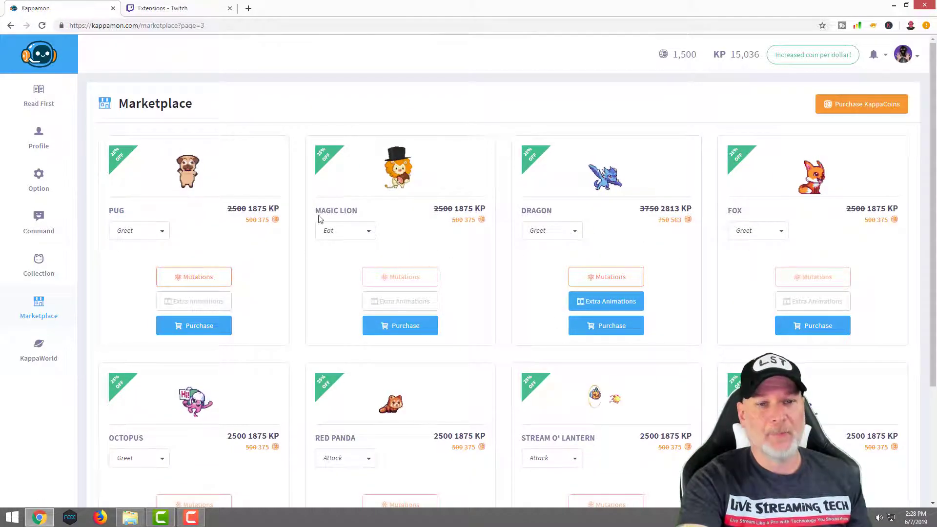
scroll(425, 238, down, 1)
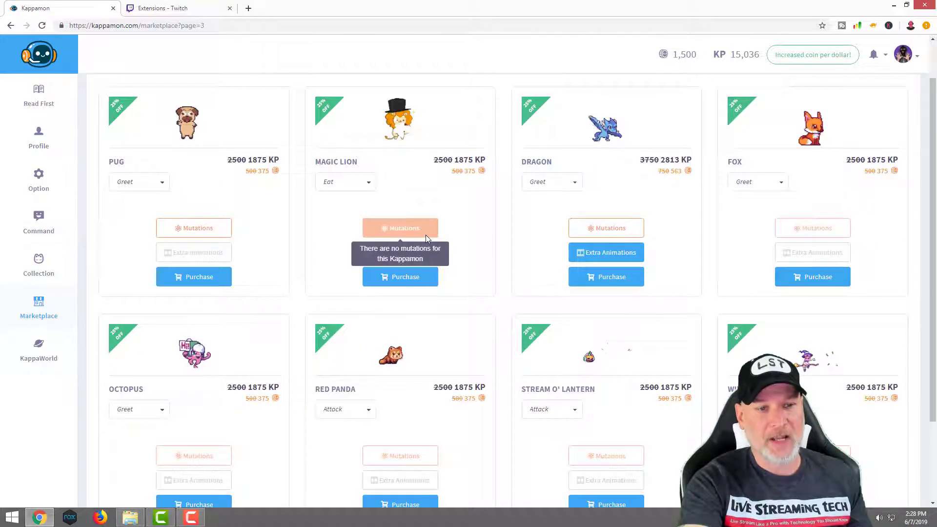
scroll(425, 237, down, 2)
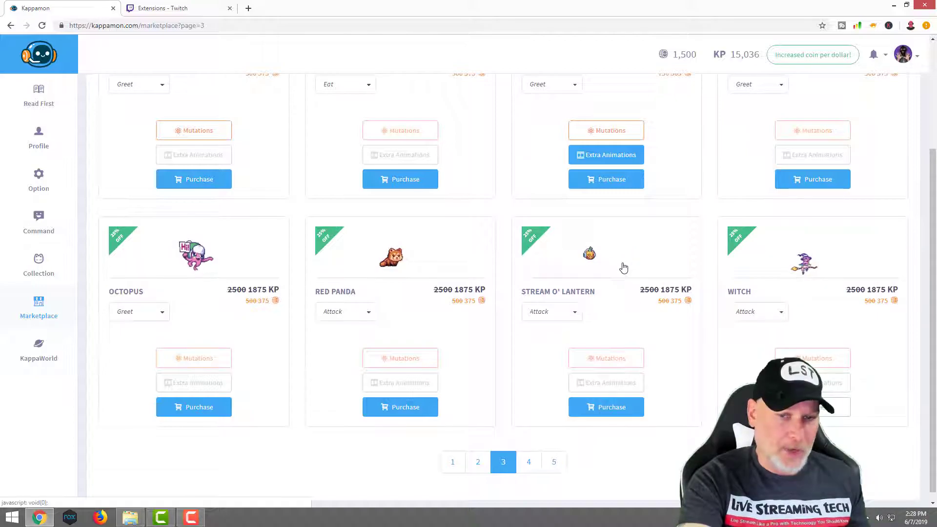
- Look through the characters offered on pages 4 and 5 of the marketplace
click(528, 456)
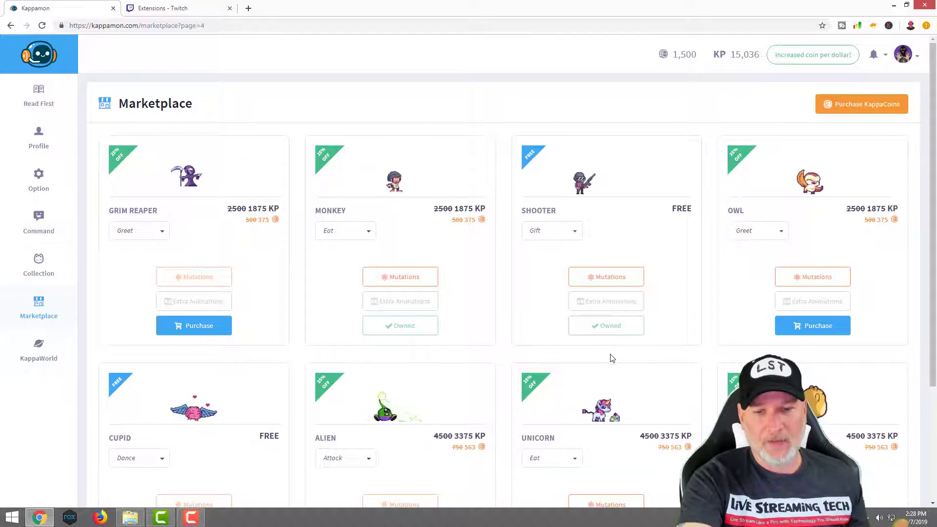
scroll(612, 358, down, 2)
scroll(635, 390, down, 2)
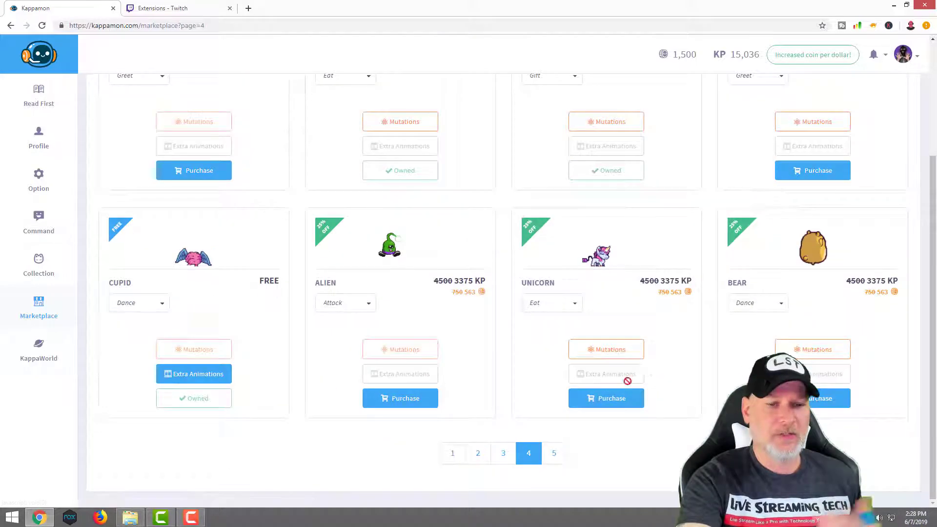
click(556, 461)
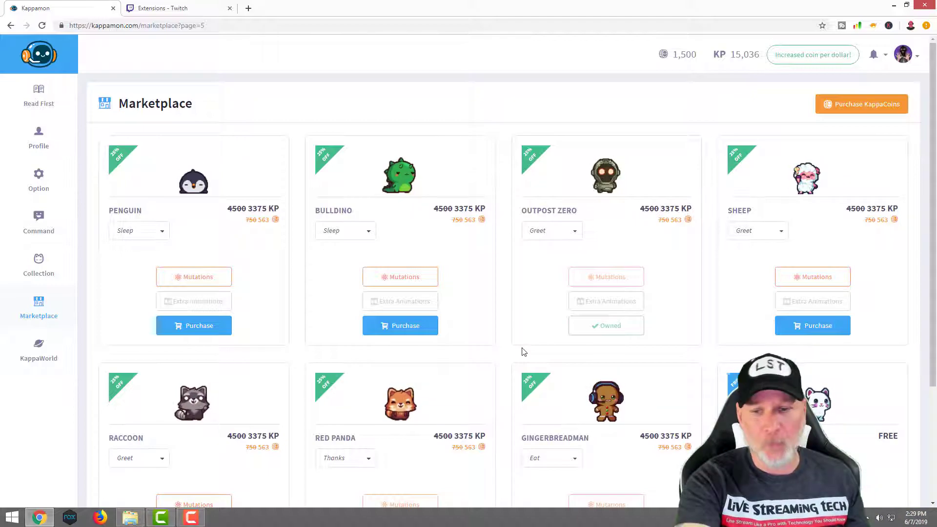
scroll(526, 350, down, 3)
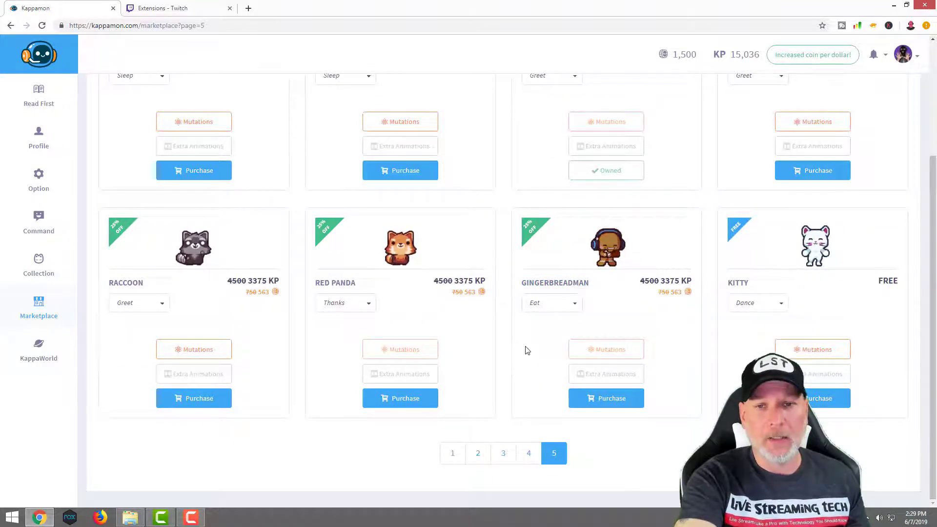
scroll(525, 351, up, 3)
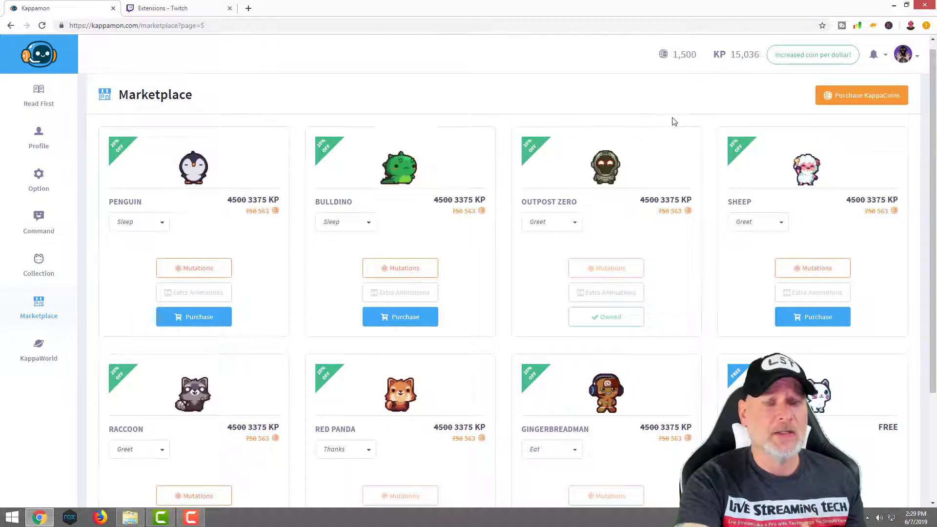
scroll(555, 186, down, 3)
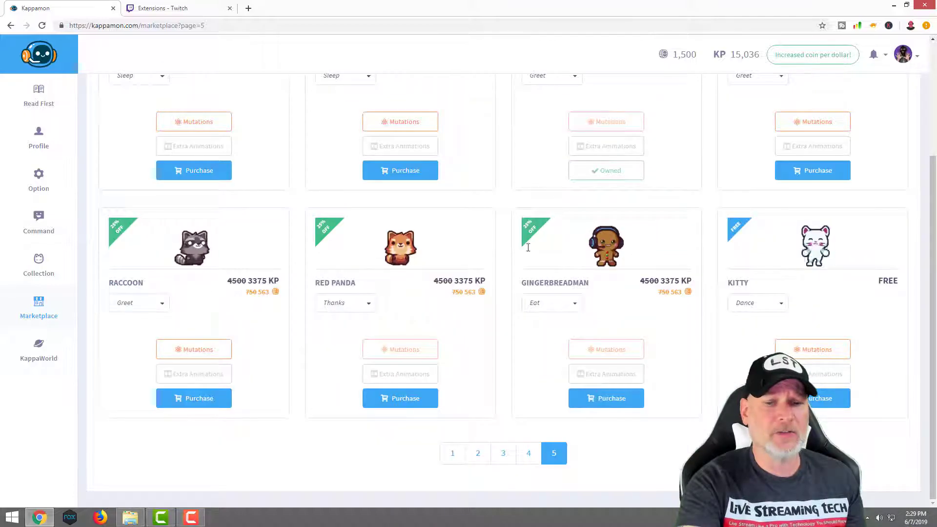
- Return to marketplace page 4, view the Monkey character's mutations and close them again
click(522, 459)
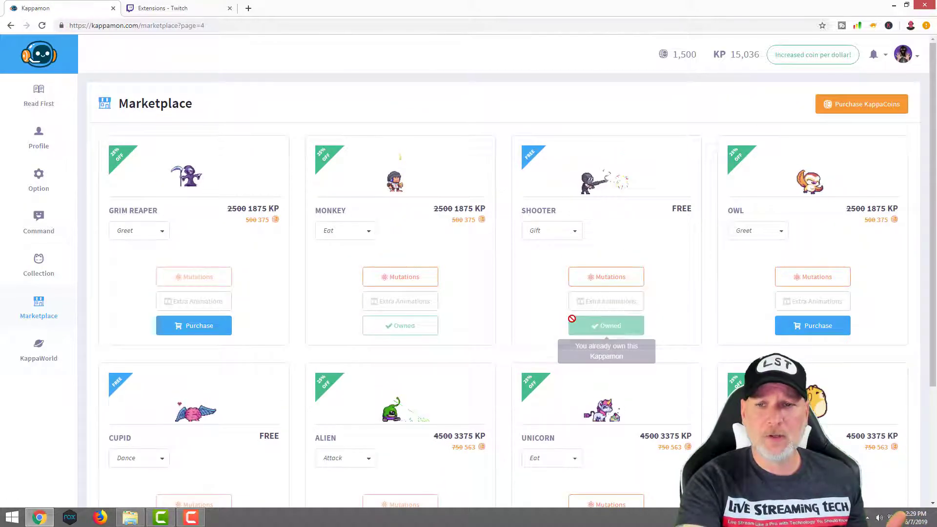
scroll(351, 388, down, 3)
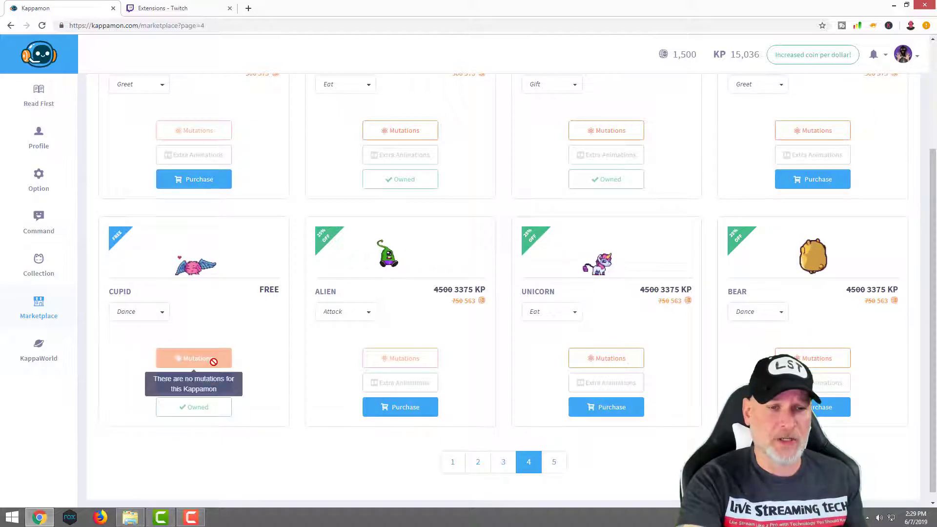
scroll(537, 360, up, 3)
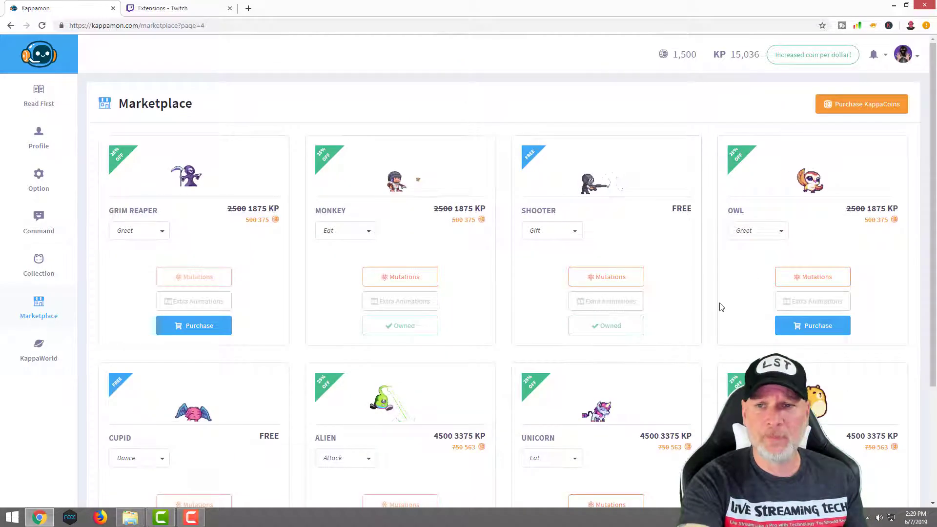
click(432, 276)
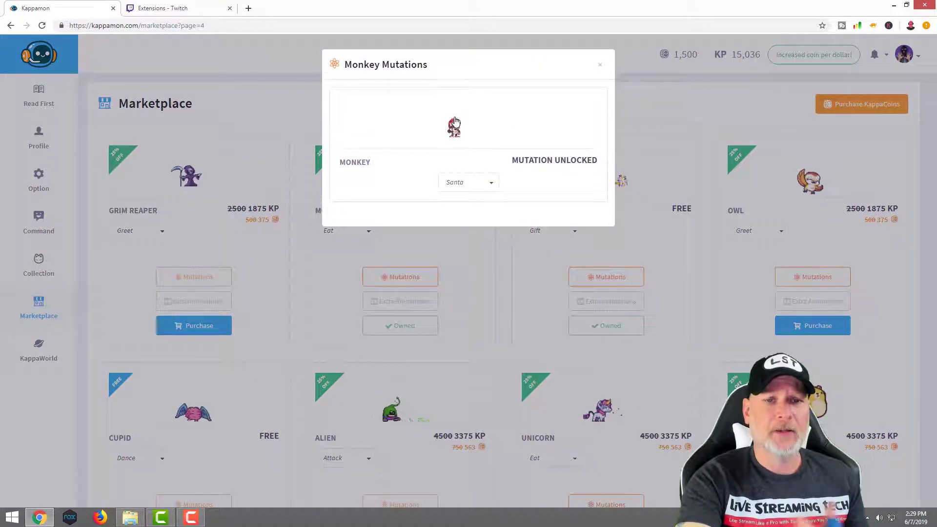
click(600, 70)
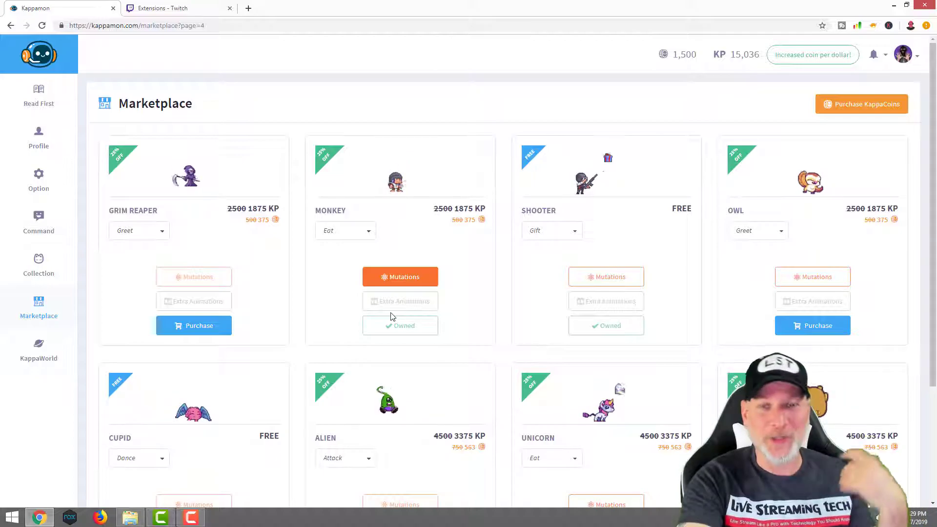
click(391, 318)
- Preview the Cupid character's Idle, Eat, Attack and Greet animations in the marketplace
scroll(349, 346, down, 2)
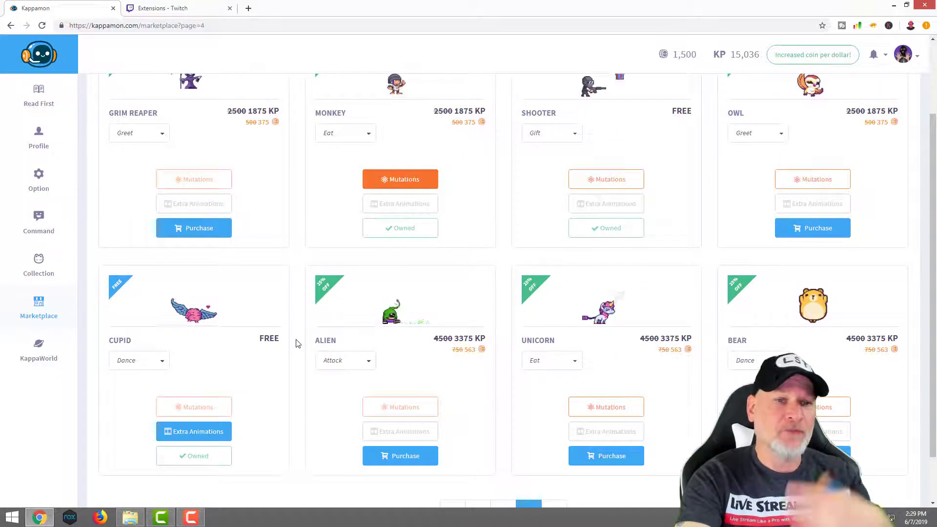
click(162, 368)
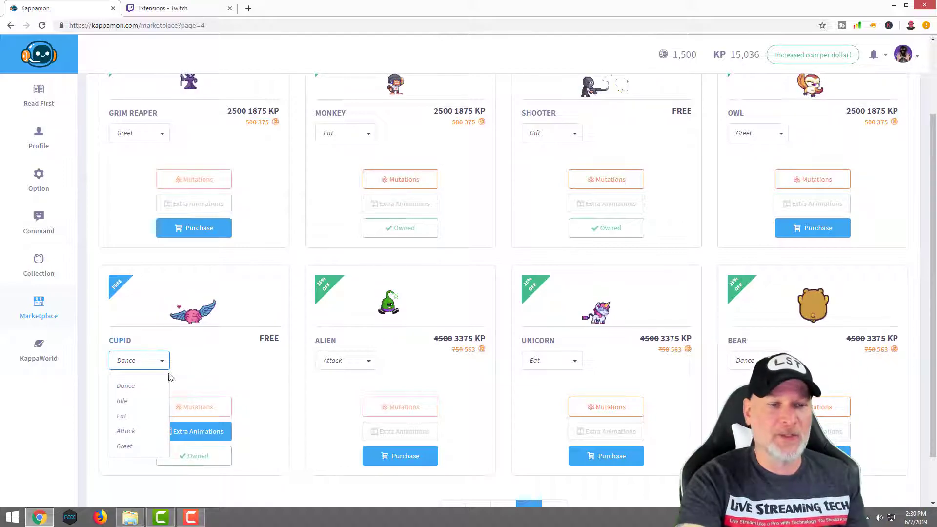
click(142, 401)
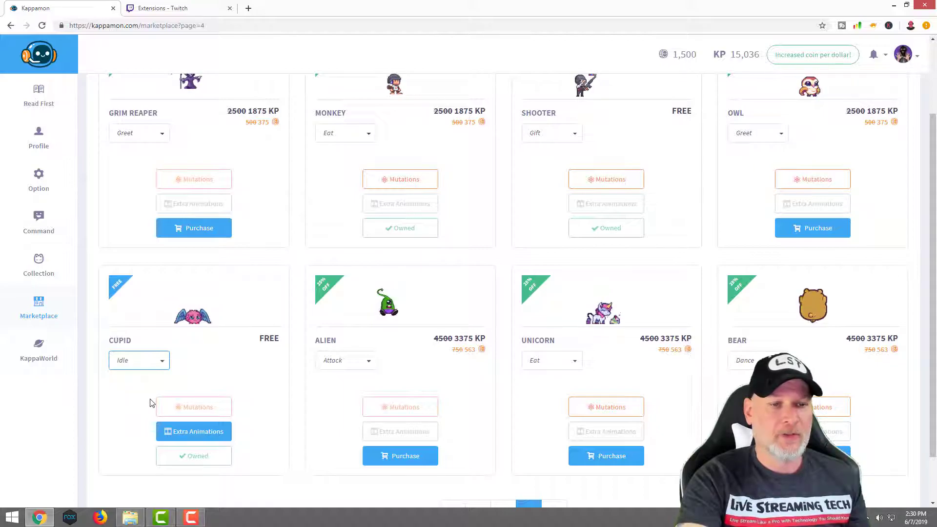
click(162, 360)
click(133, 417)
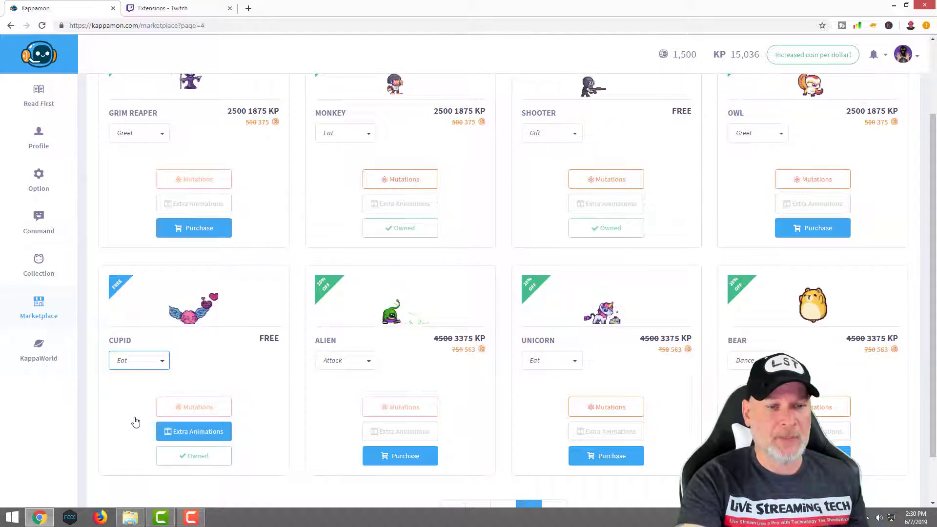
click(162, 361)
click(137, 432)
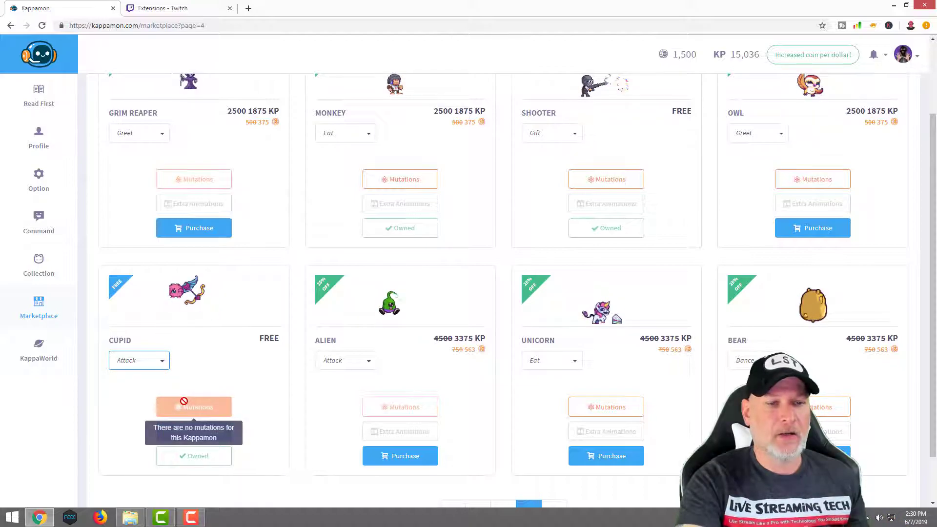
click(178, 431)
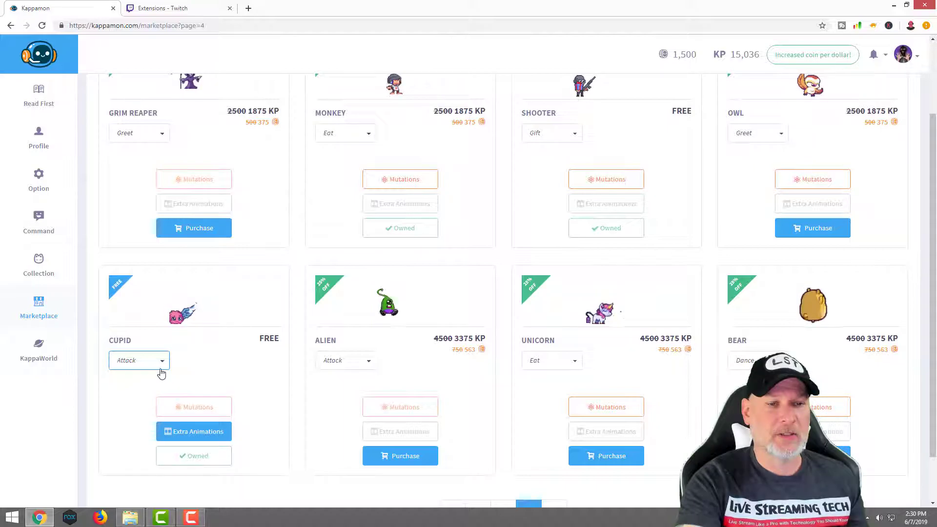
click(162, 364)
click(130, 445)
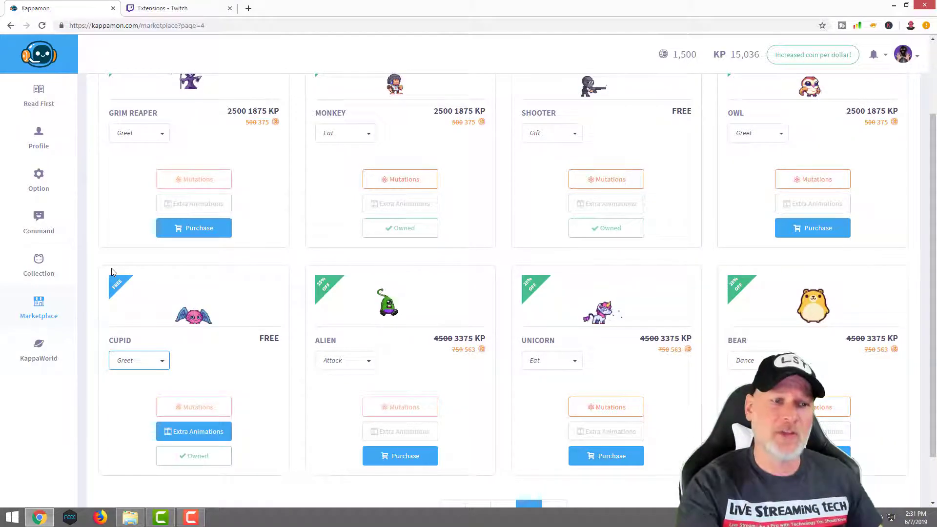
- Open the command list and examine the configured auto, trigger, keyword and scheduled commands with their messages and animations
click(37, 218)
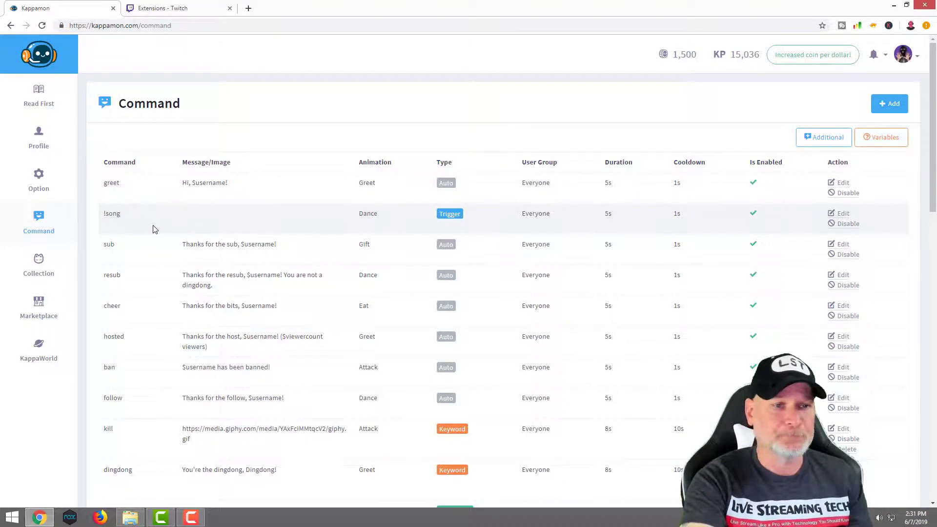
scroll(159, 224, down, 1)
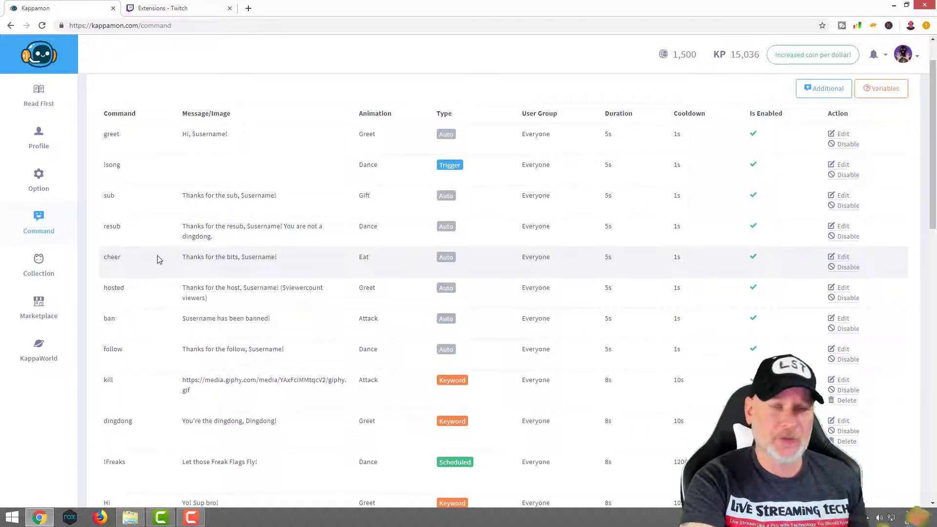
scroll(152, 273, down, 1)
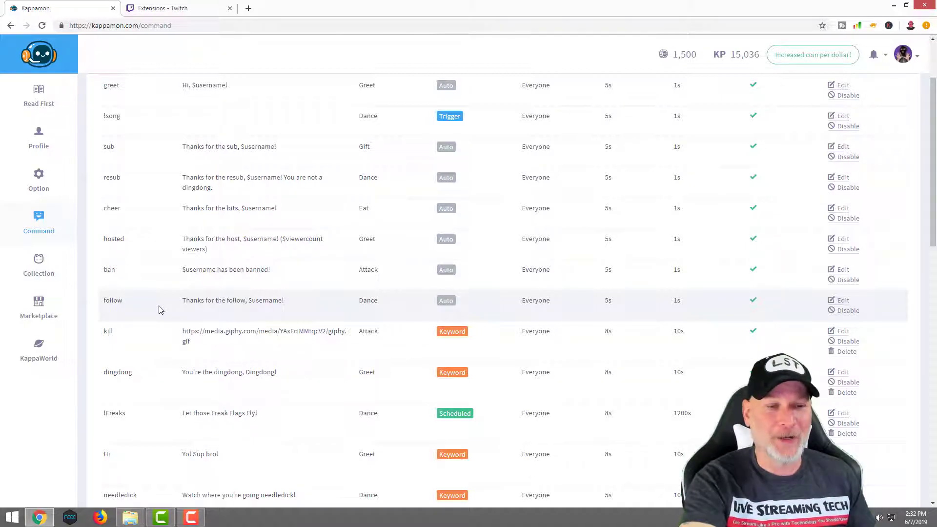
scroll(159, 310, down, 4)
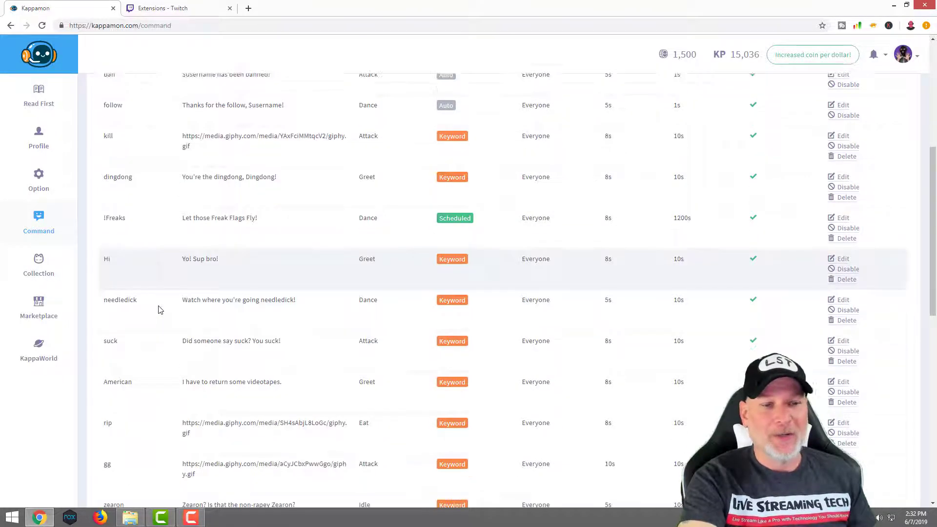
scroll(159, 310, down, 3)
scroll(159, 310, up, 3)
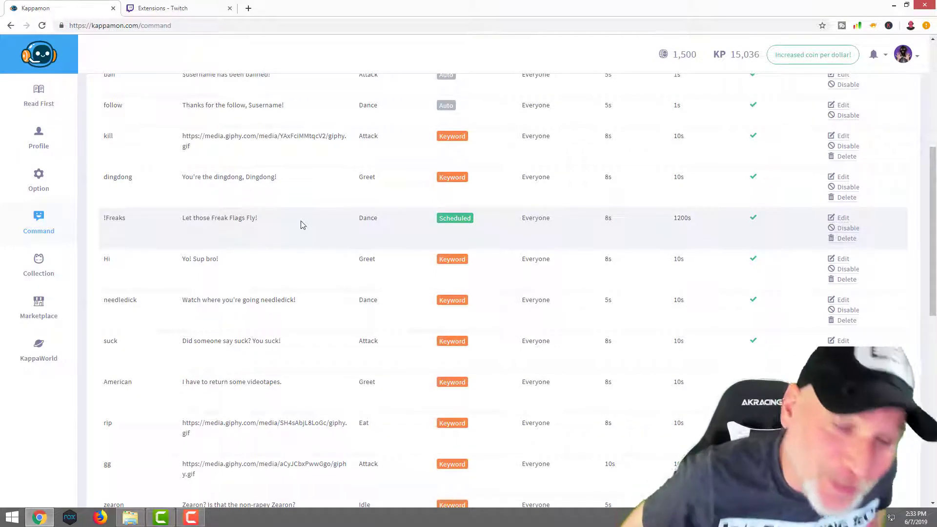
scroll(303, 227, down, 3)
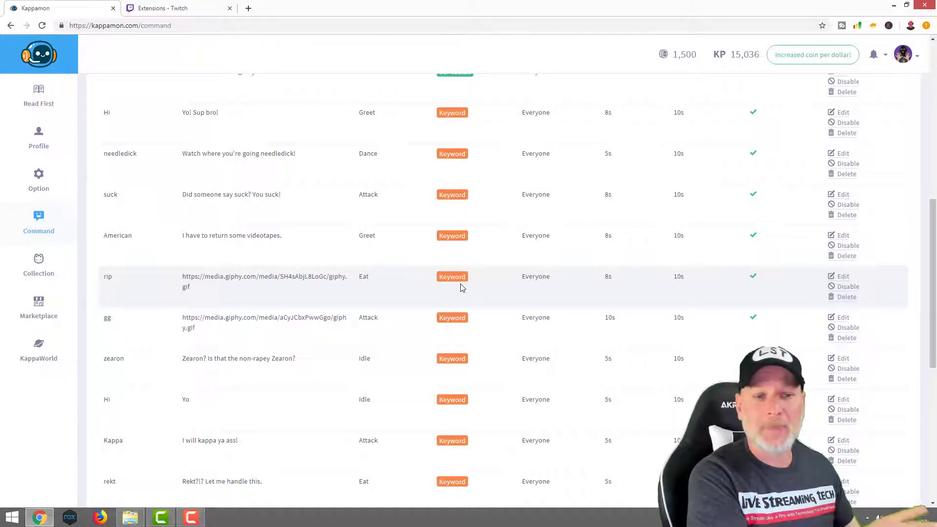
- Review the user group, duration and cooldown settings of the listed commands, from the automatic ones down to the !Bits keyword
mouse_move(521, 278)
mouse_down()
mouse_move(548, 285)
mouse_move(523, 278)
mouse_up()
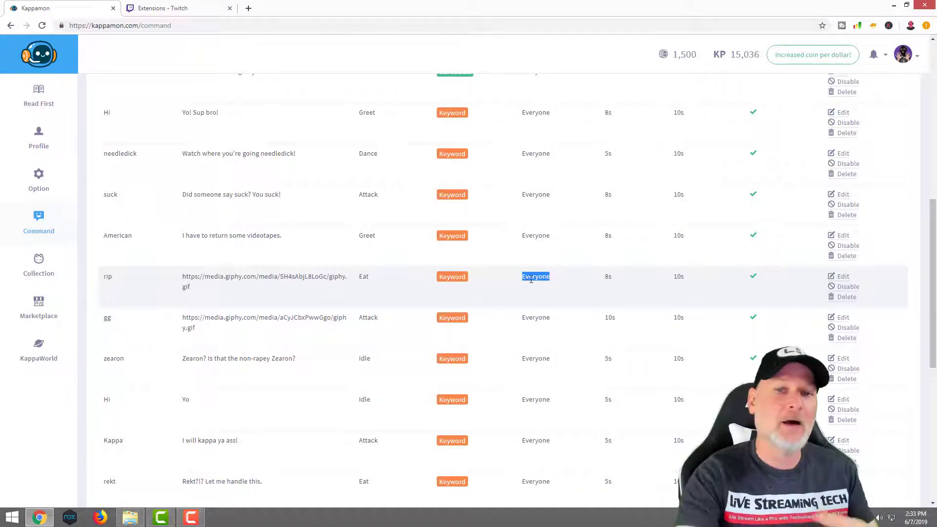
scroll(592, 296, up, 9)
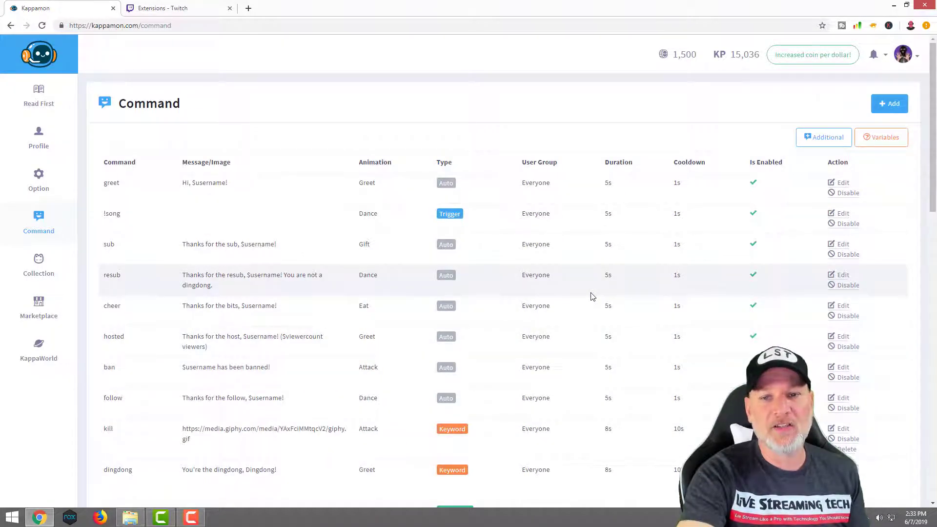
scroll(592, 296, down, 5)
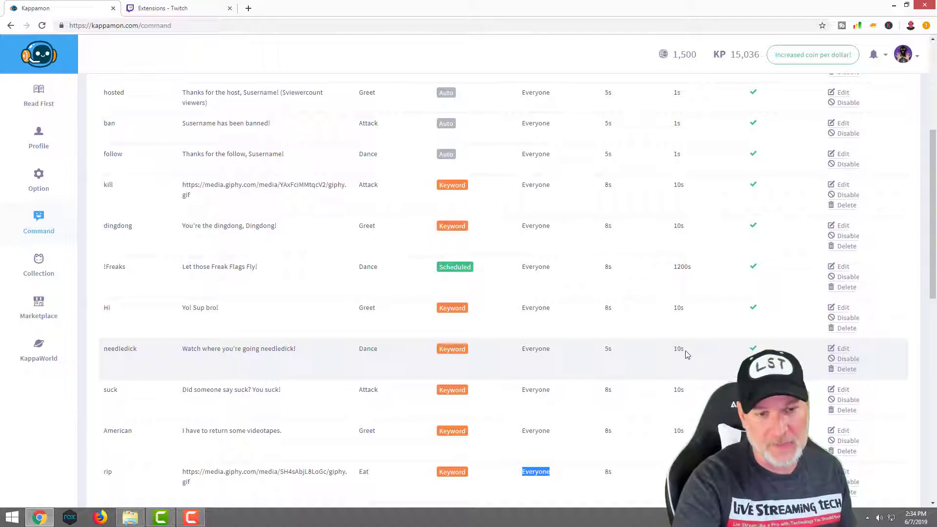
scroll(610, 324, down, 3)
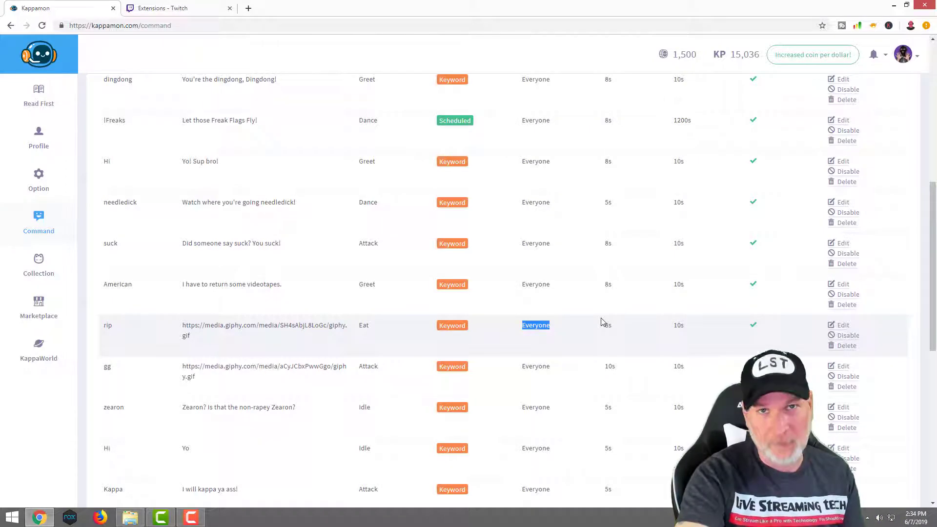
scroll(601, 322, down, 1)
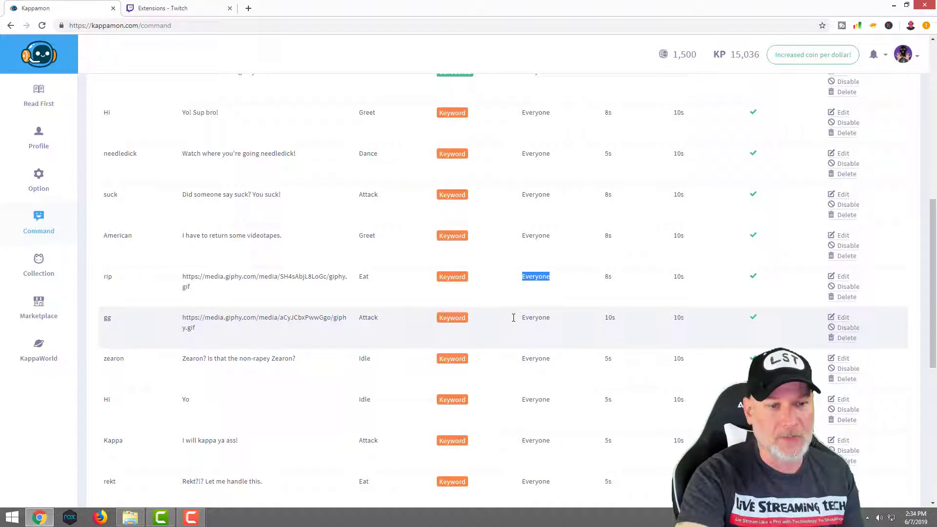
scroll(379, 335, down, 3)
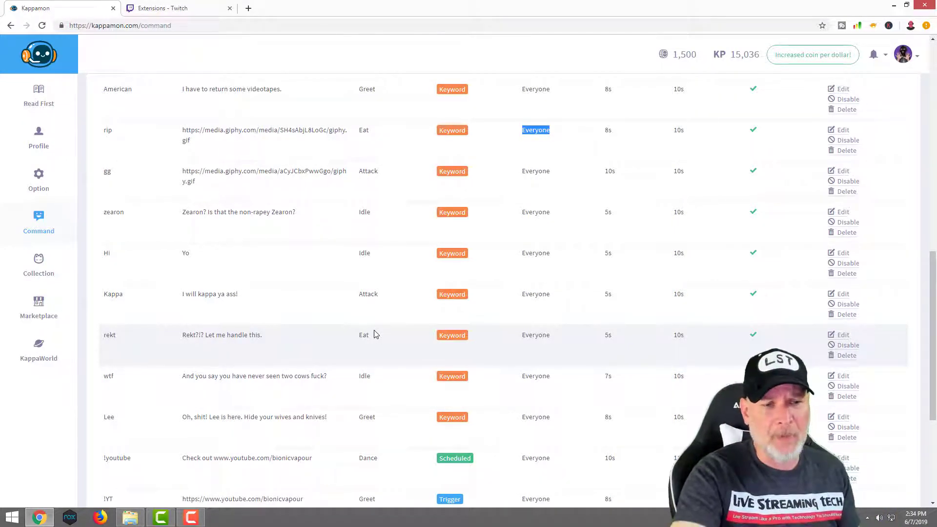
scroll(376, 335, down, 5)
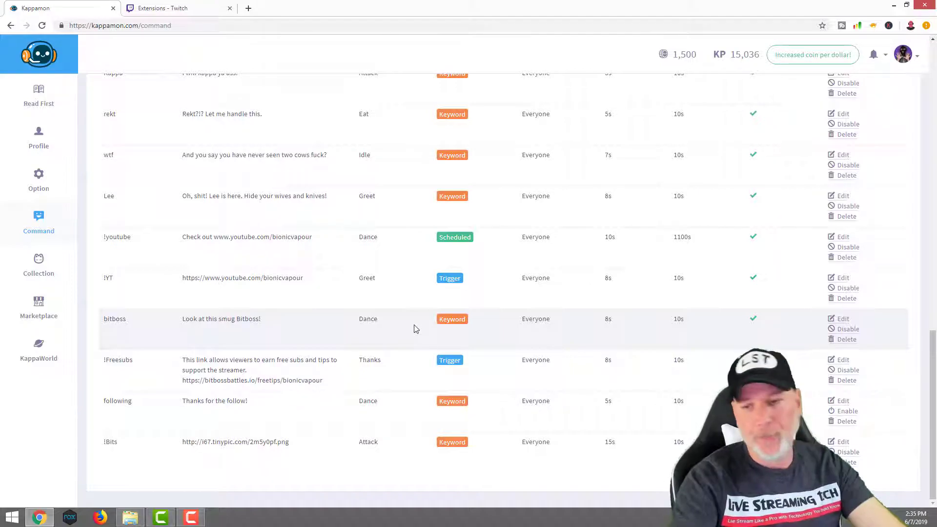
scroll(415, 328, up, 8)
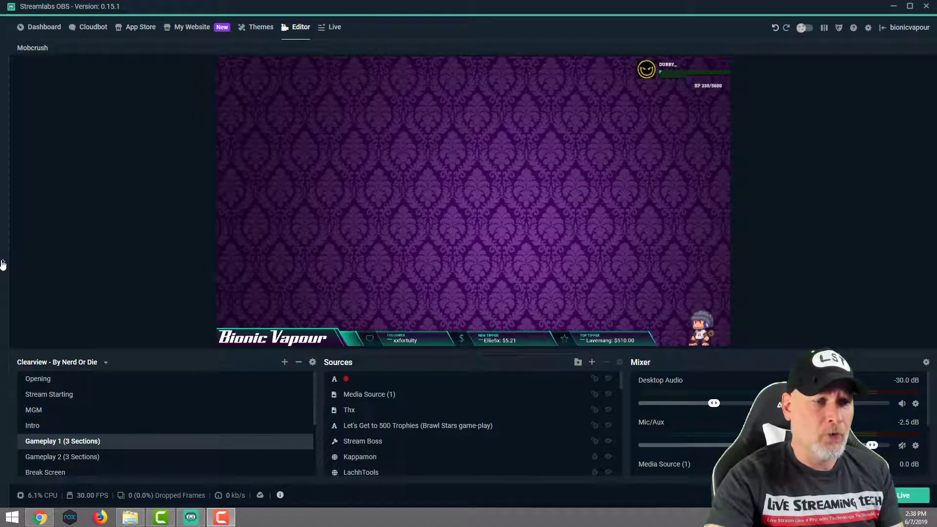
- Expand the stream chat in Streamlabs OBS and send the keywords "Hi" and "rip" to test the pet's reactions
click(2, 264)
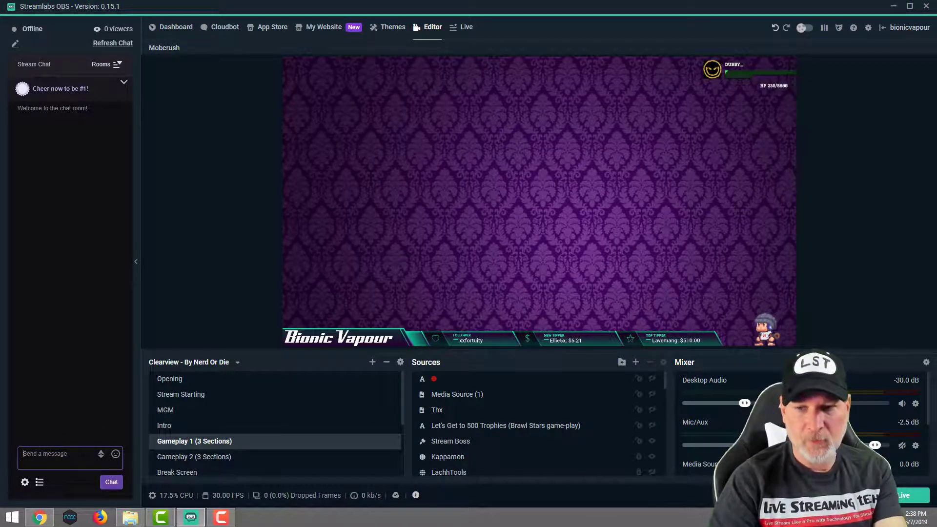
text(Hi)
key(Return)
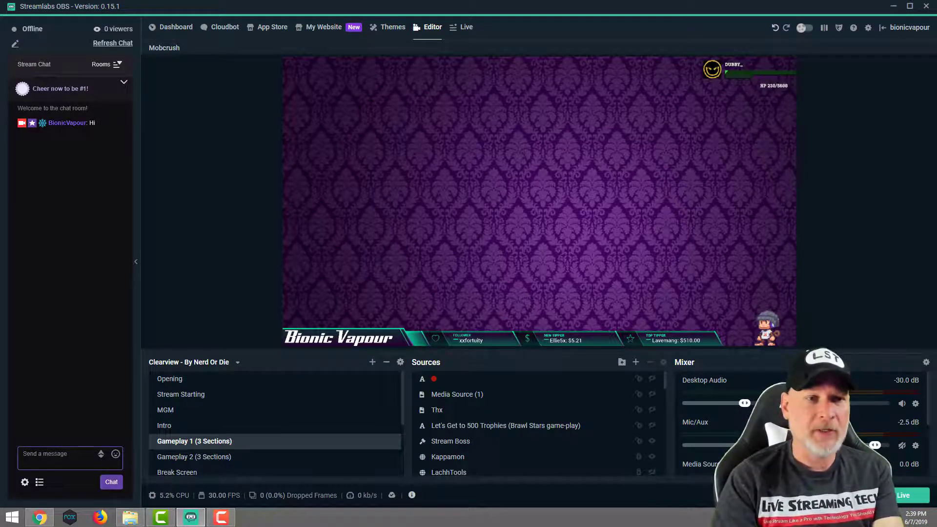
text(rip)
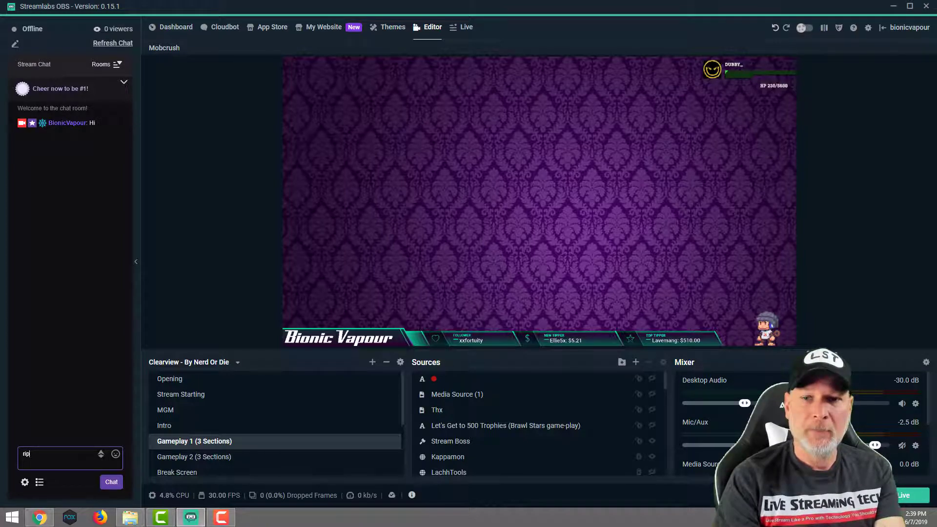
key(Return)
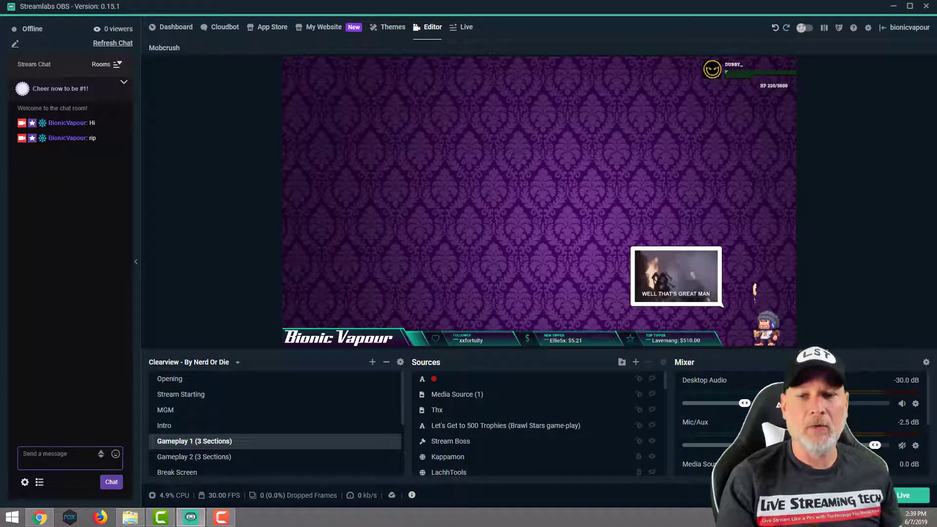